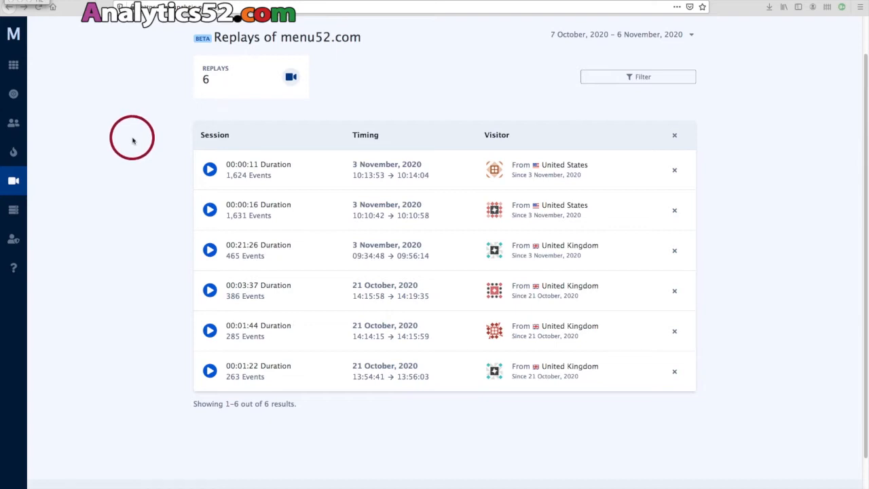
scroll(133, 141, "down", 1)
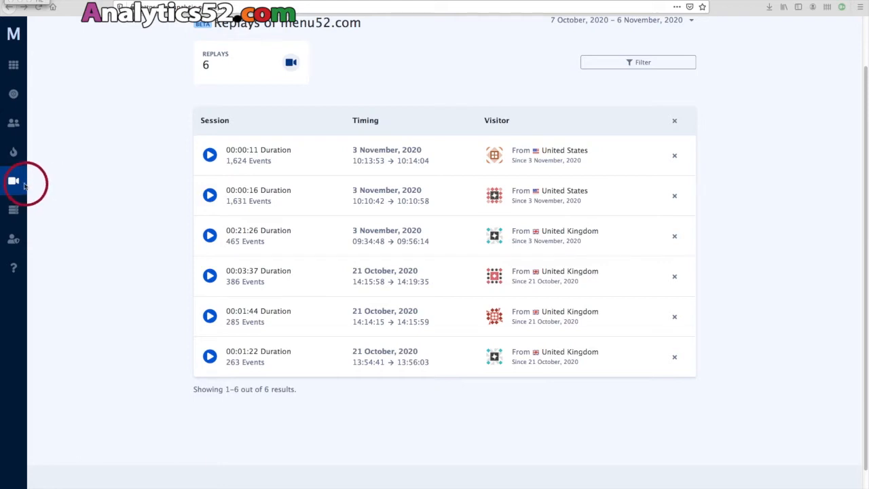
Go to the Replays list and choose the 00:03:37 United Kingdom session from 21 October 2020.
left_click(23, 186)
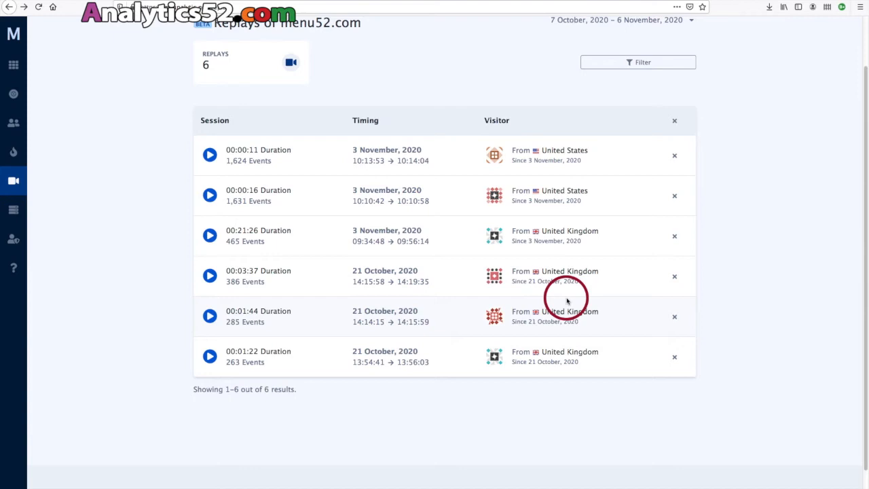
scroll(566, 301, "up", 1)
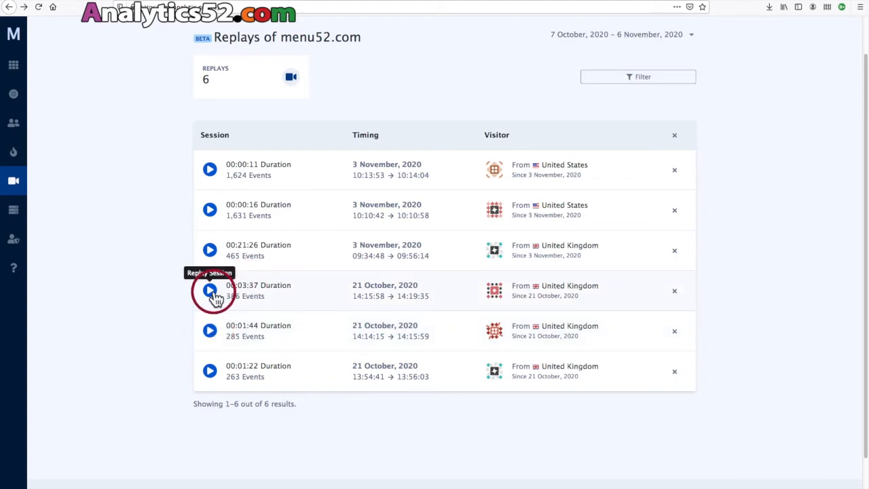
left_click(211, 291)
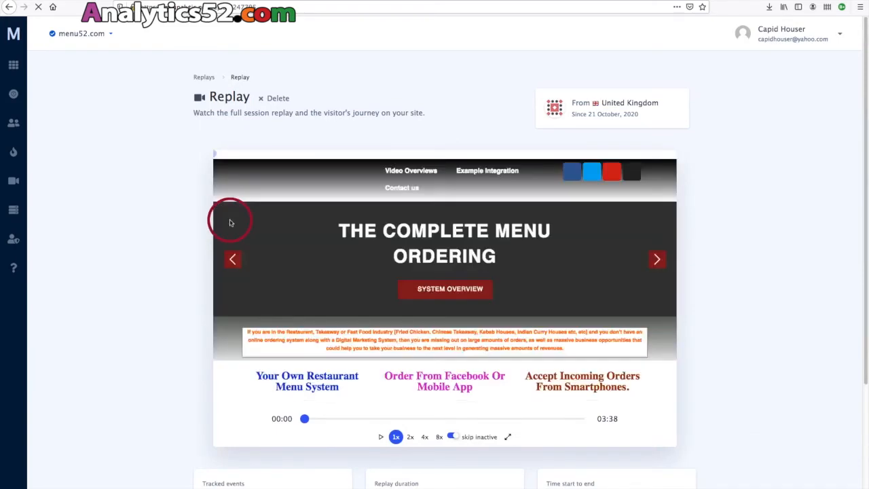
scroll(165, 319, "down", 1)
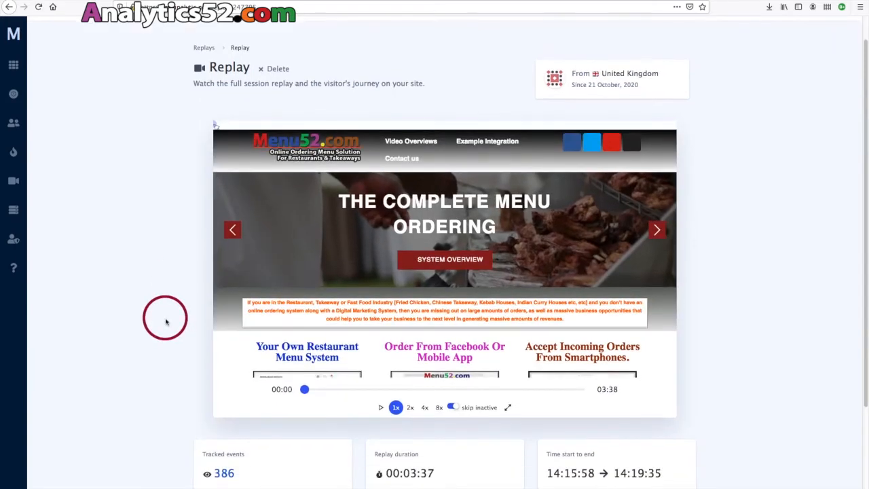
scroll(183, 380, "down", 1)
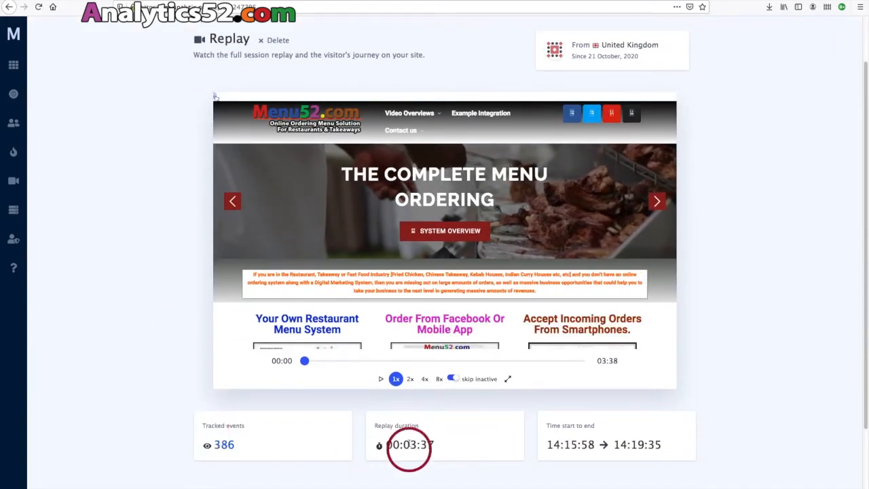
scroll(404, 443, "up", 1)
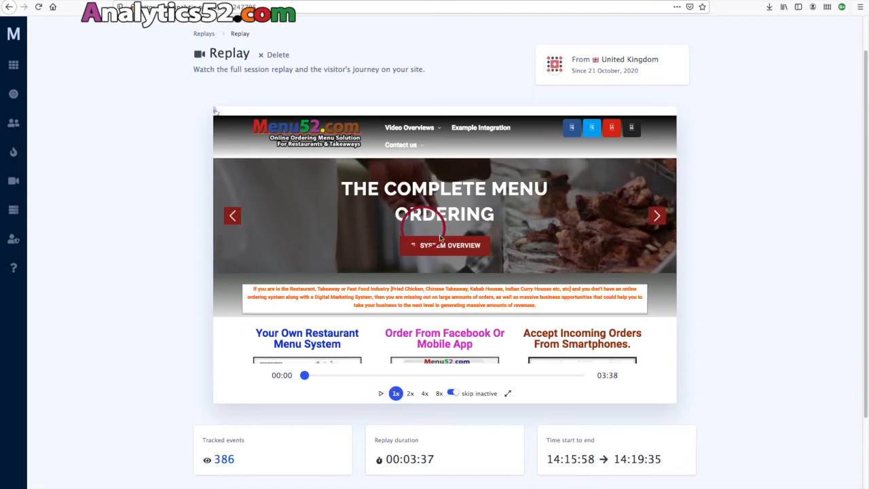
Start playback and let the replay run from 00:00 to its end at 03:38.
left_click(381, 394)
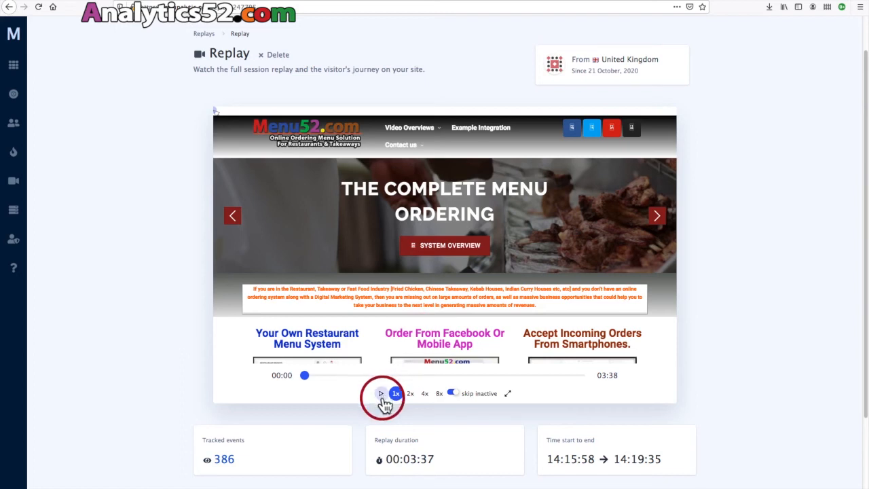
left_click(384, 401)
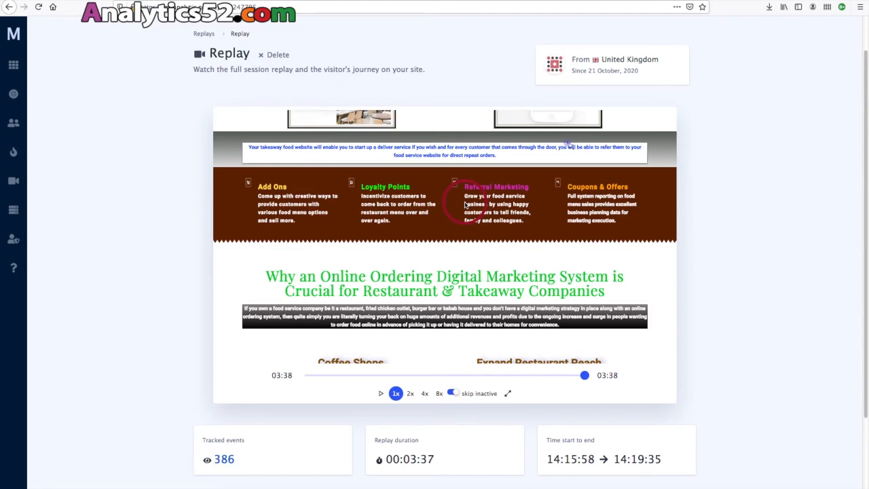
scroll(465, 203, "up", 3)
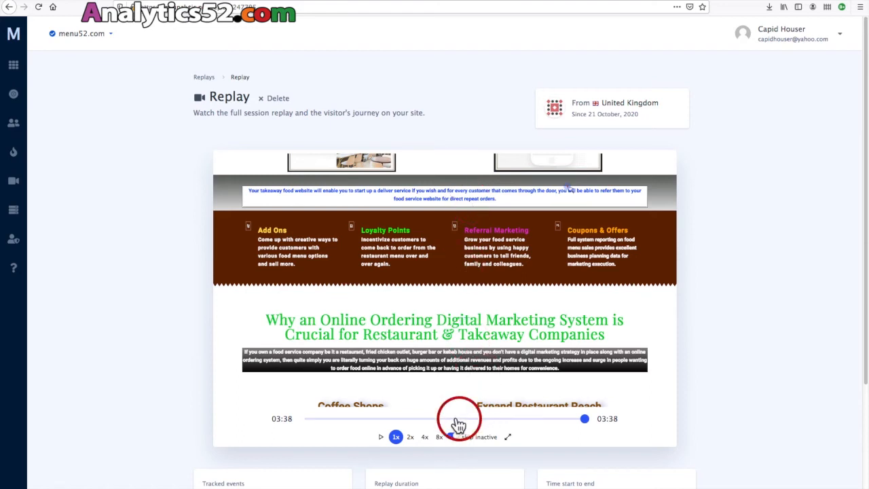
Seek the timeline back to about 01:51 and let it play to 03:38 again.
left_click(381, 437)
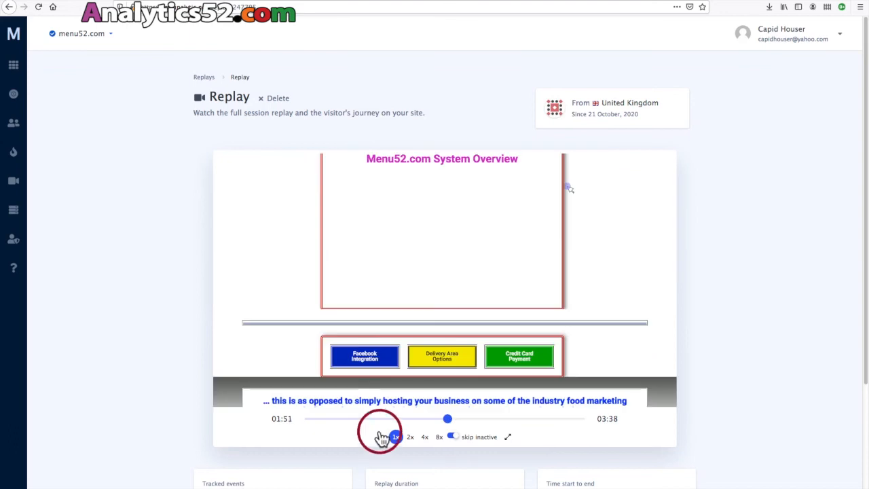